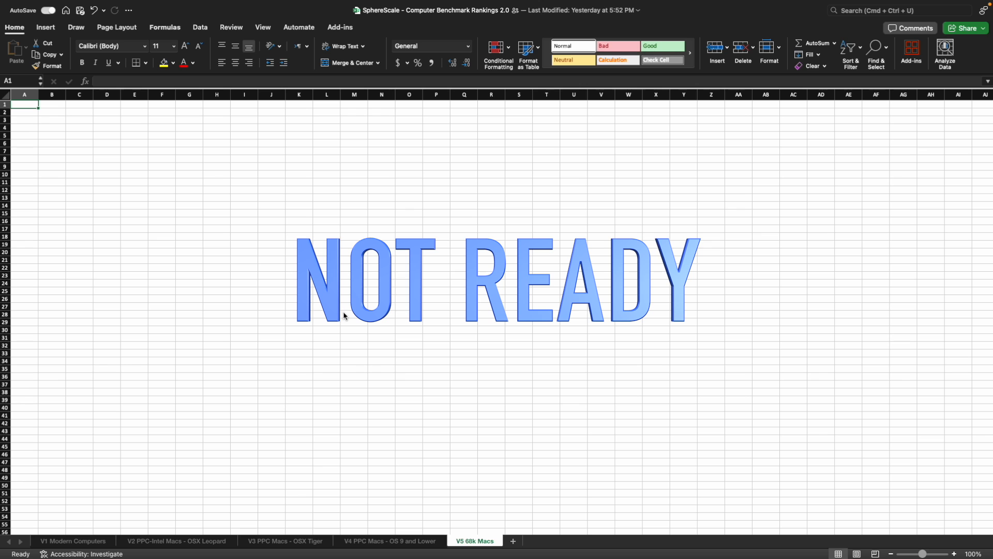
- Review the GeekBench 2.2.0, Xbench 1.3 and Cinebench 2003 score columns on the V2 PPC-Intel Macs - OSX Leopard sheet
click(175, 541)
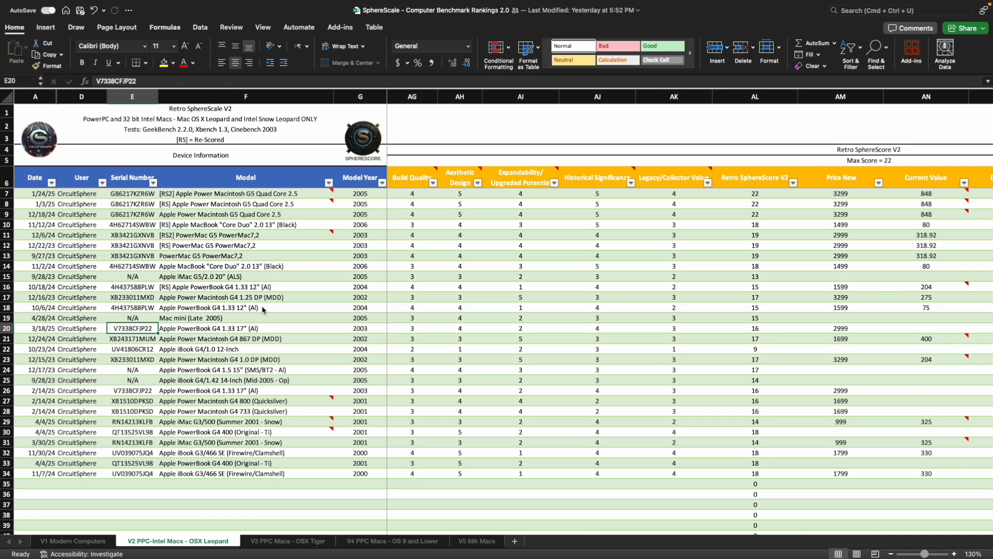
scroll(448, 324, left, 10)
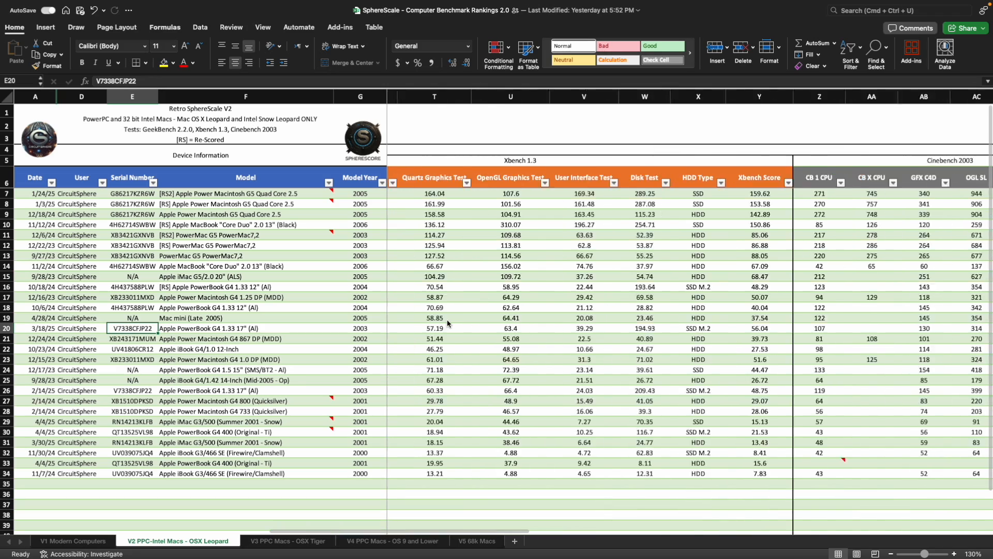
scroll(448, 324, left, 6)
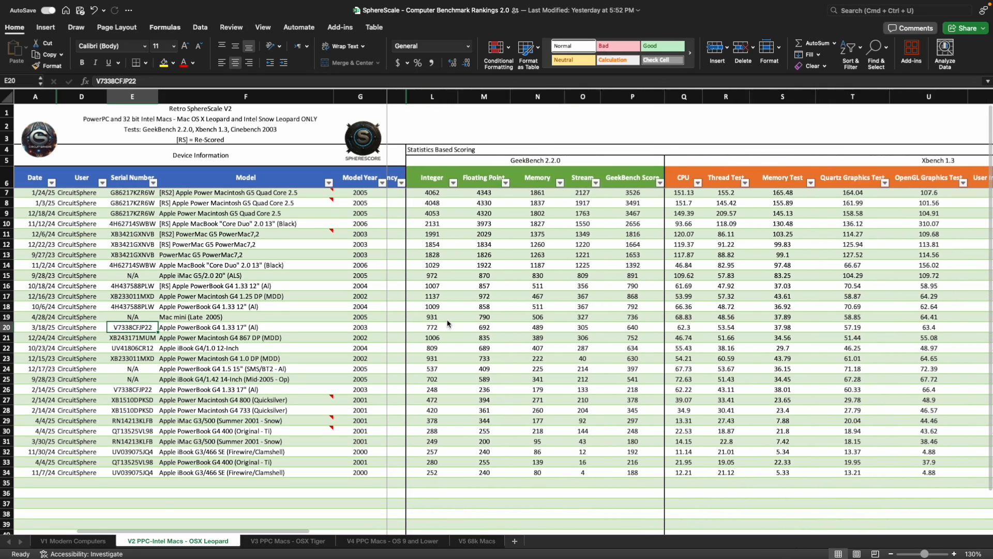
click(536, 161)
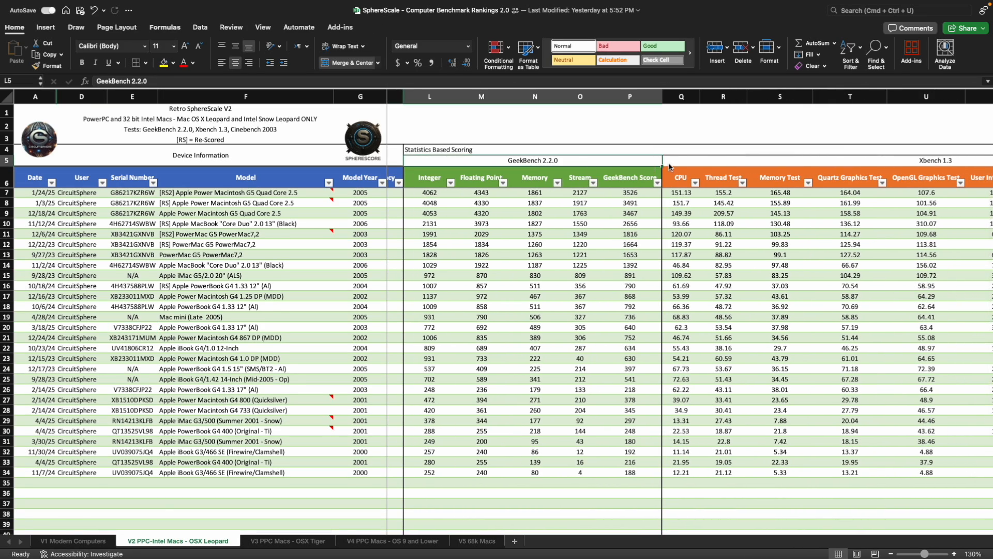
scroll(680, 167, right, 2)
scroll(680, 167, right, 5)
click(697, 164)
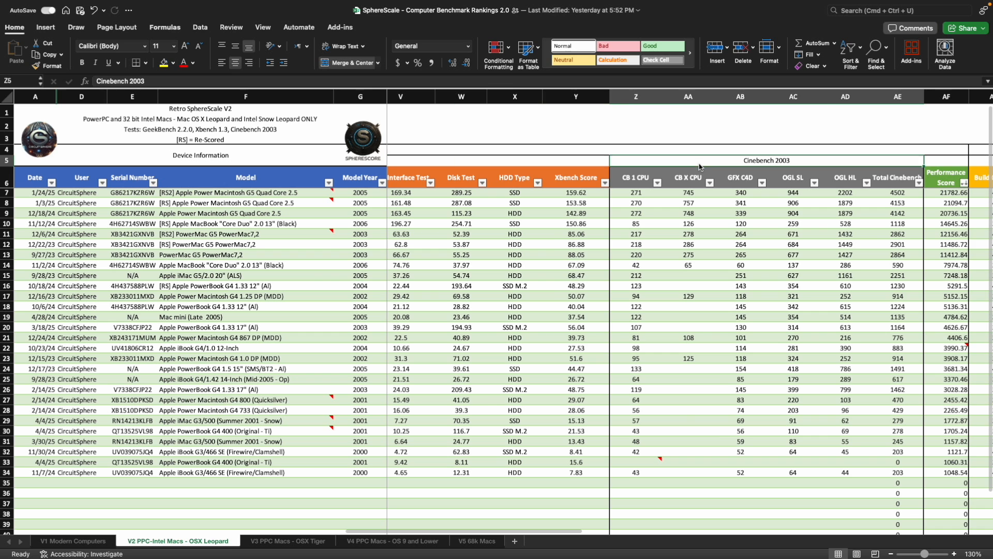
- Examine the Performance Score column for all listed Macs and the SphereScore rating columns that follow it
scroll(654, 277, right, 2)
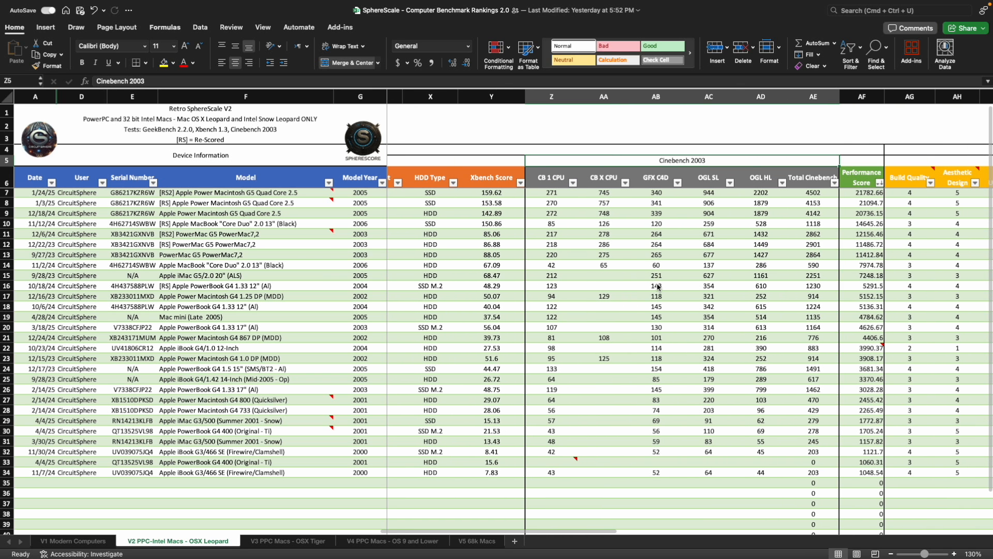
scroll(658, 288, right, 2)
drag(745, 177, 750, 474)
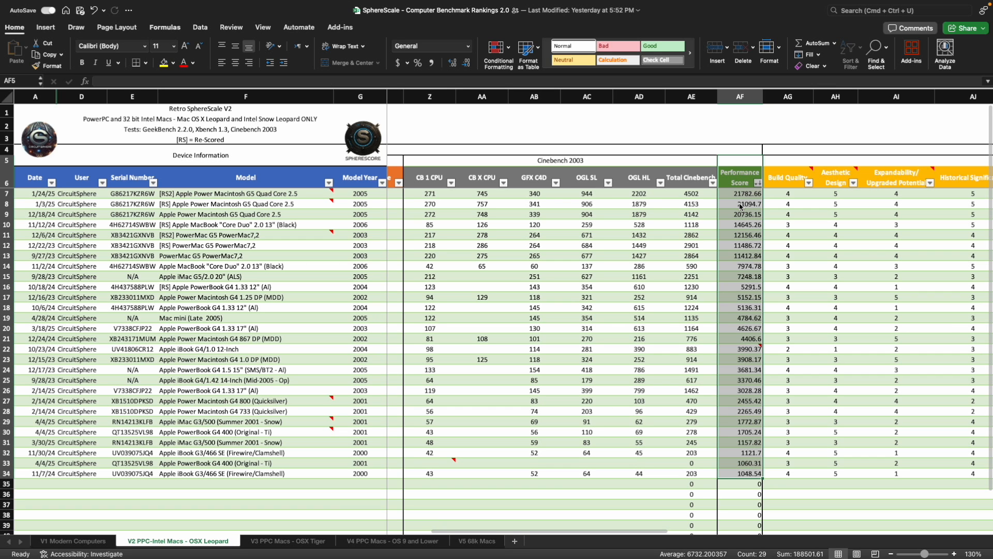
scroll(739, 206, right, 5)
click(532, 195)
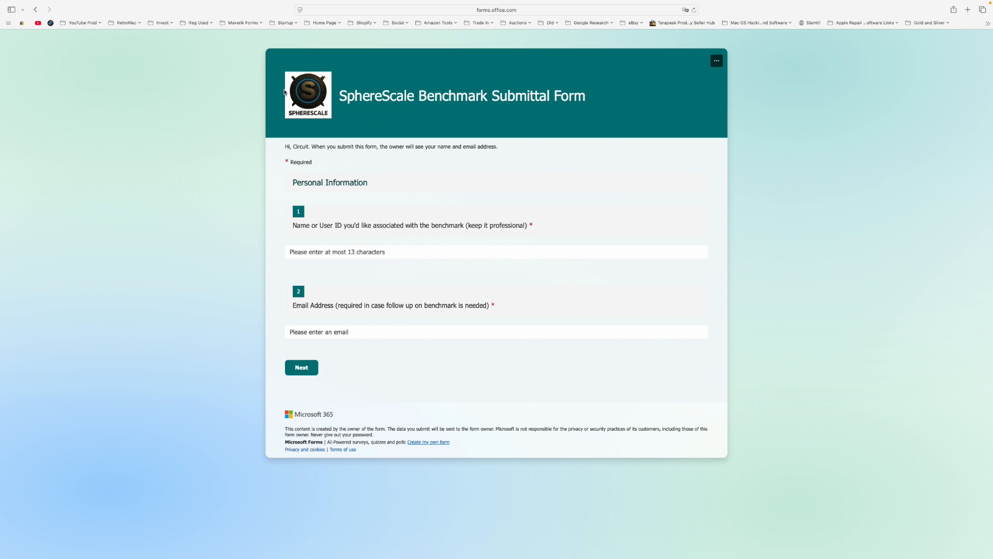
- In the SphereScale Benchmark Submittal Form, enter CircuitSphere as the user ID, fill in the contact's e-mail address and continue
click(386, 252)
text(CircuitSphere)
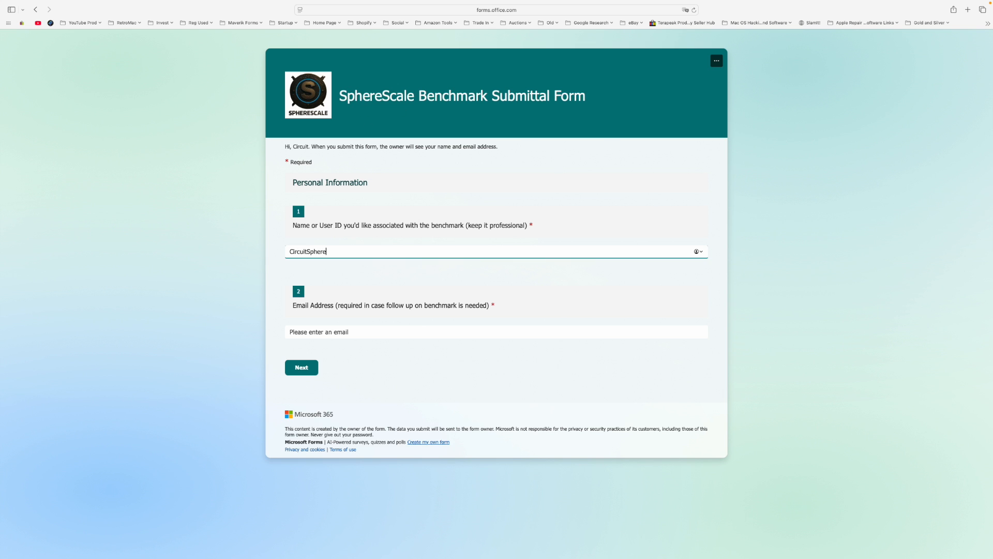
key(Tab)
text(you)
key(Down)
key(Return)
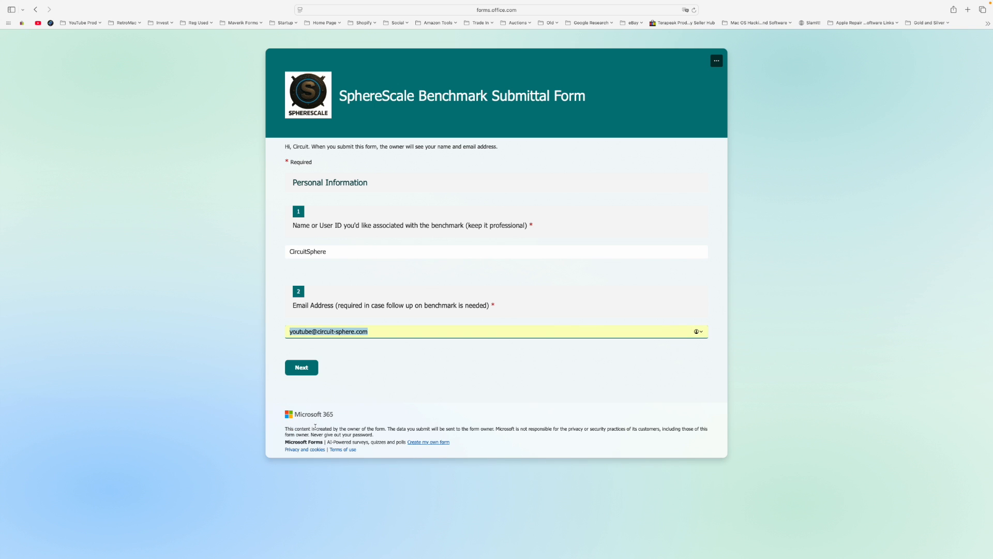
click(297, 369)
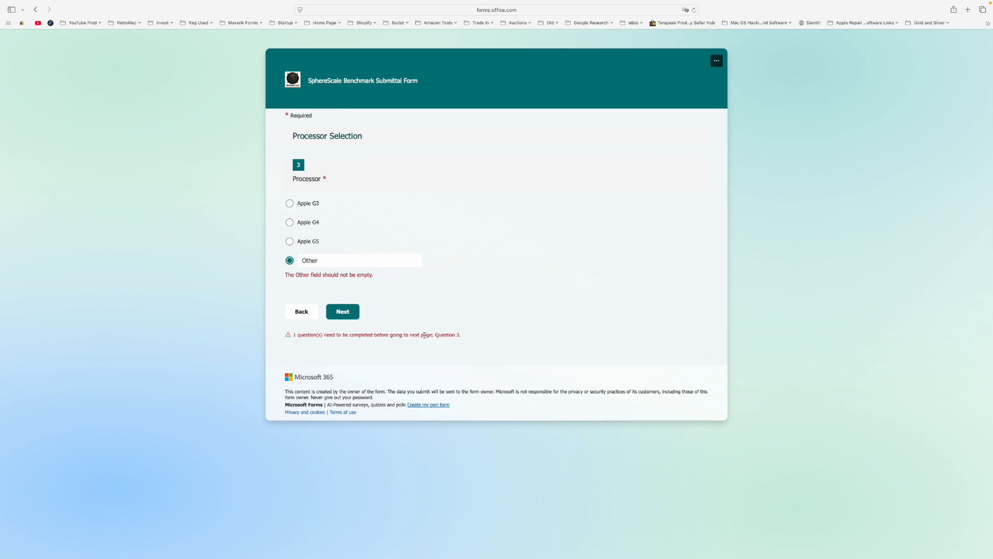
- Select Apple G3 as the processor and enter the computer's serial number in the Computer Specifications section
click(290, 203)
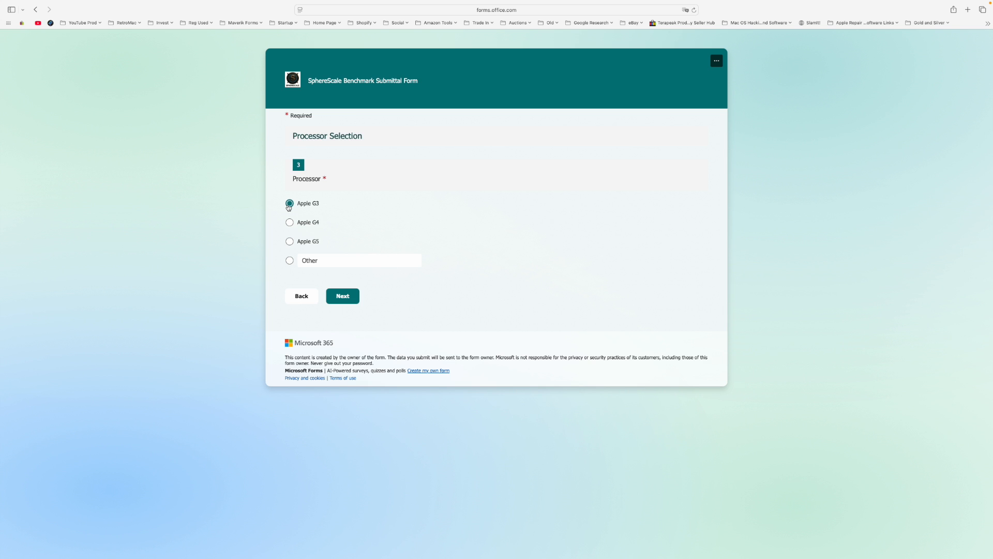
click(345, 296)
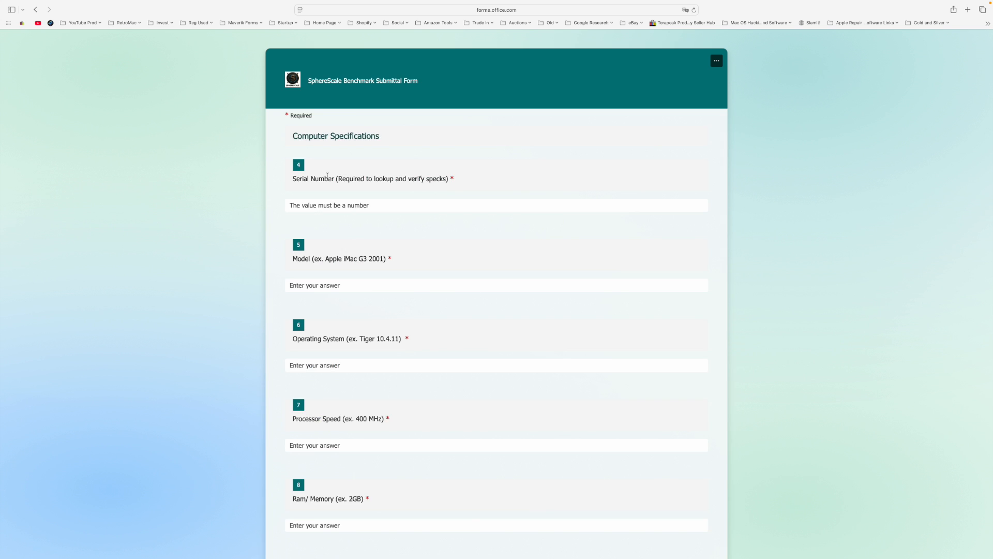
scroll(327, 177, down, 2)
click(337, 160)
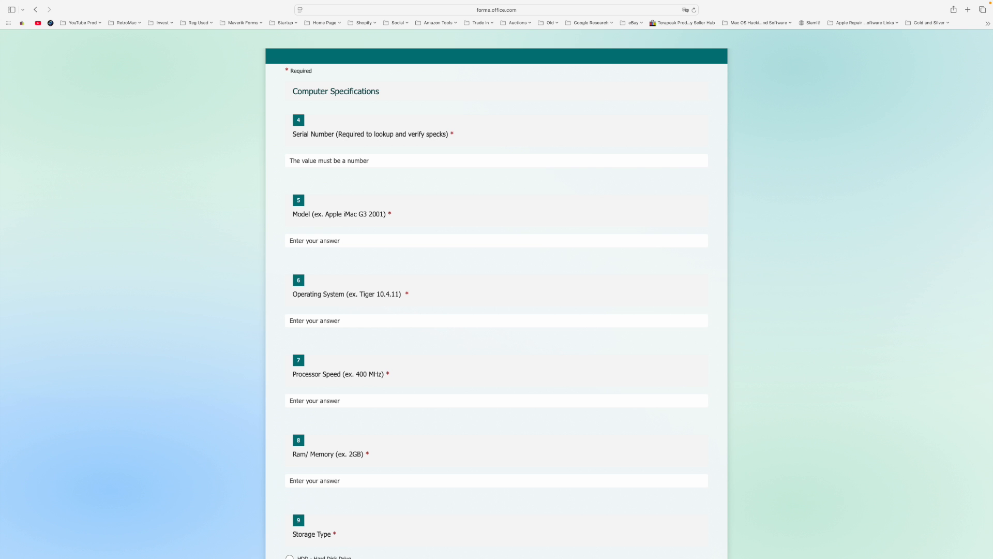
click(331, 160)
text(12345678)
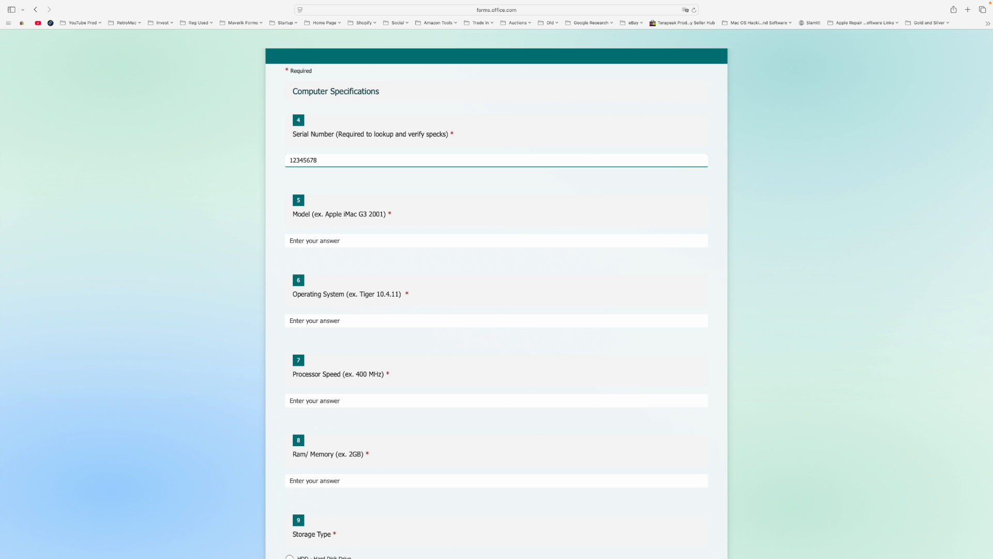
- Enter "Apple iMac G3 Summer 2001 Snow" as the model and 10.4.11 as the operating system
key(Tab)
text(Apple)
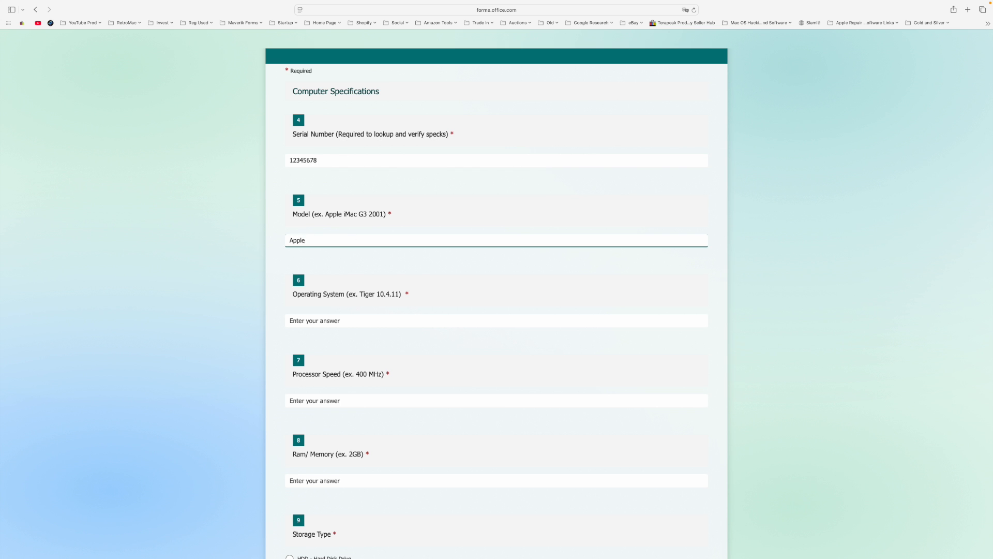
text( iMac G3 Summer 2001 Snow)
key(Tab)
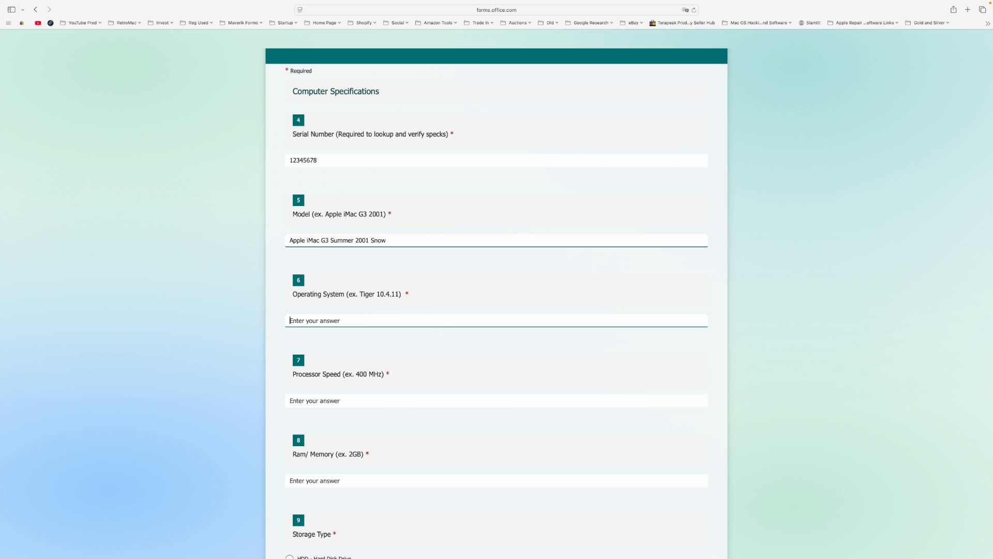
text(10.4.11)
key(Tab)
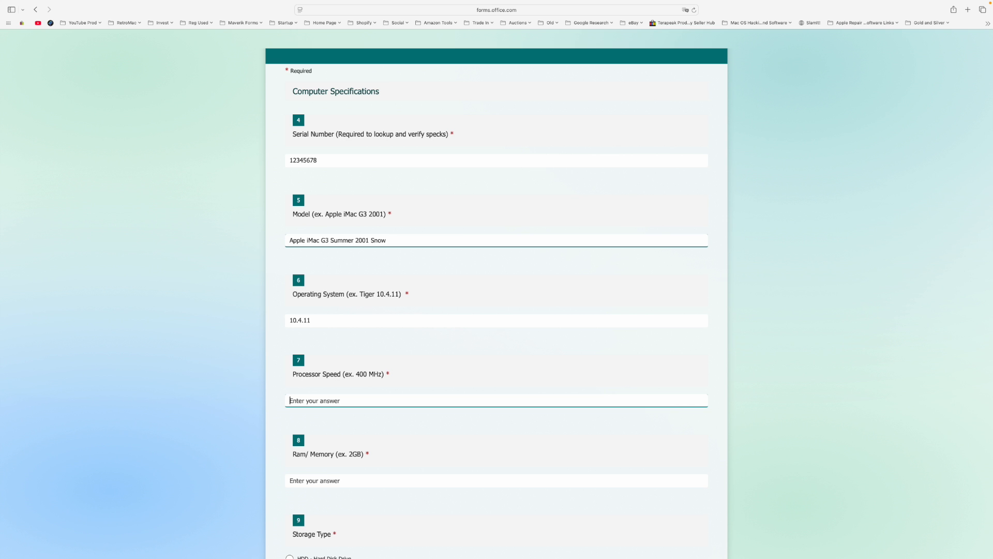
- Set the processor speed to 600 MHz and the RAM/memory to 768 MB
text(600 MN)
key(BackSpace)
text(Hz)
key(Tab)
text(768)
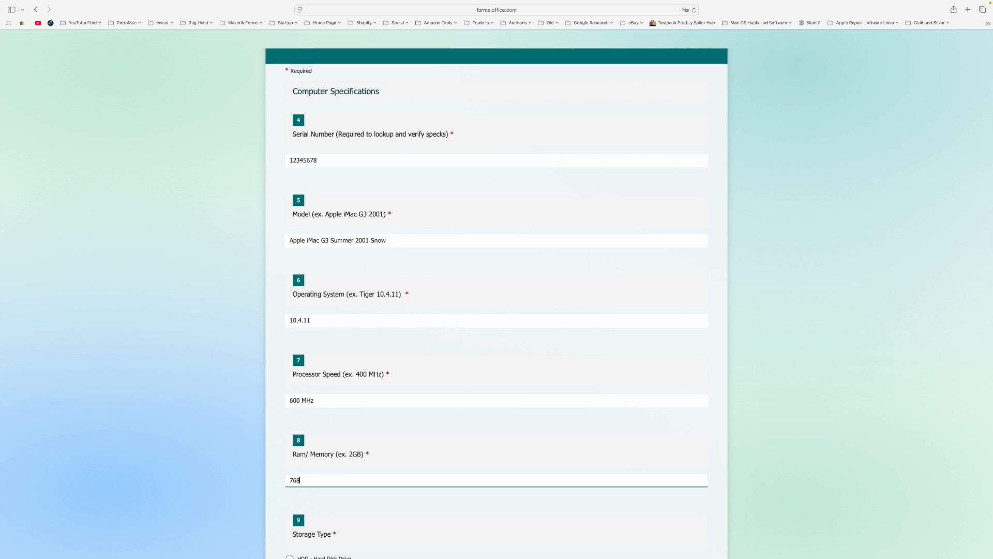
text( MB)
- Choose HDD - Hard Disk Drive as the storage type and enter ATI Rage 128 Ultra as the graphics card
scroll(383, 418, down, 3)
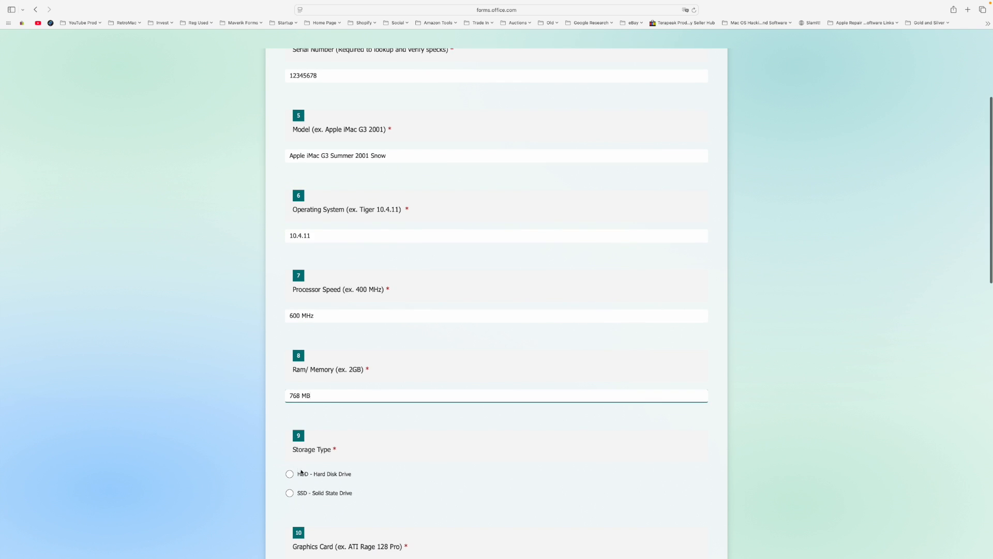
scroll(310, 473, down, 2)
click(289, 426)
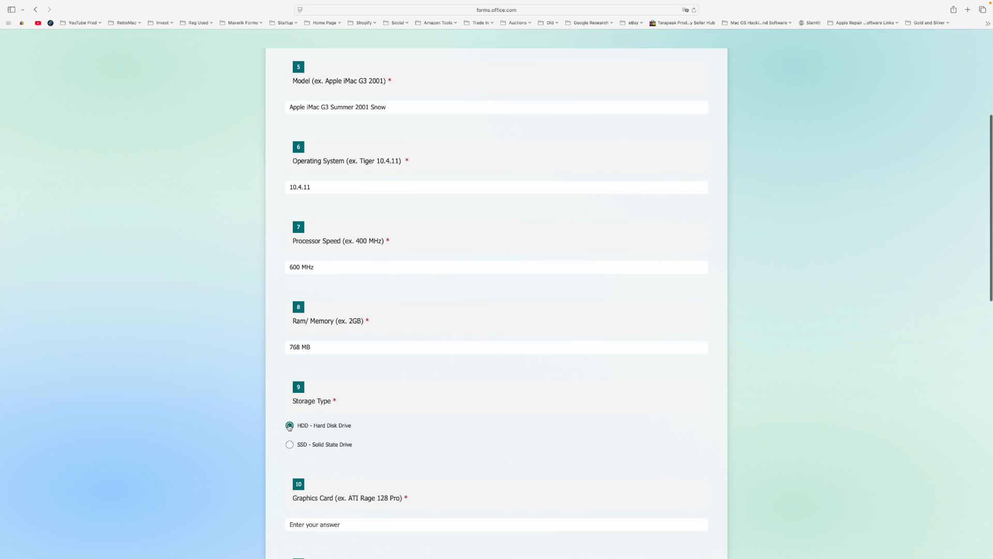
scroll(417, 430, down, 4)
click(415, 430)
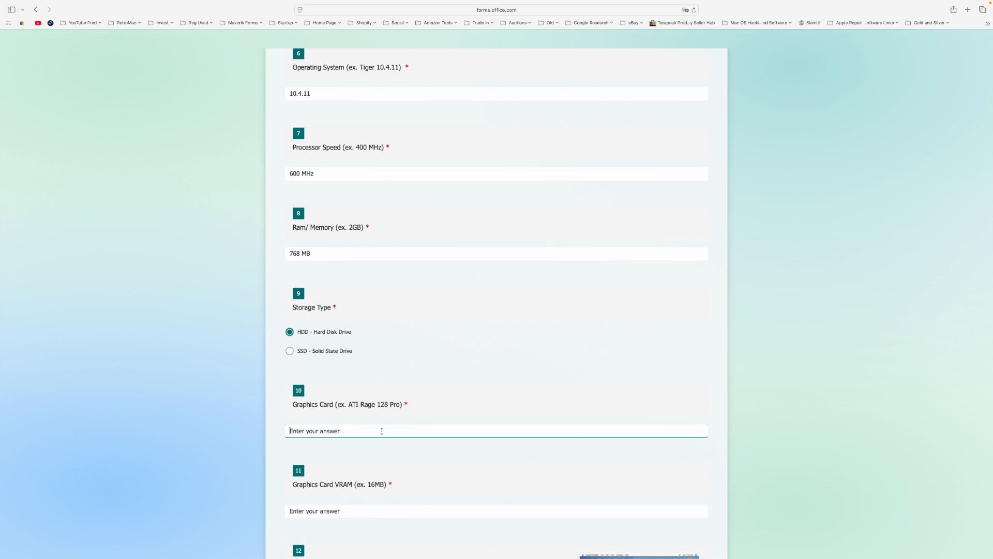
text(ATI Rage 128 Pro)
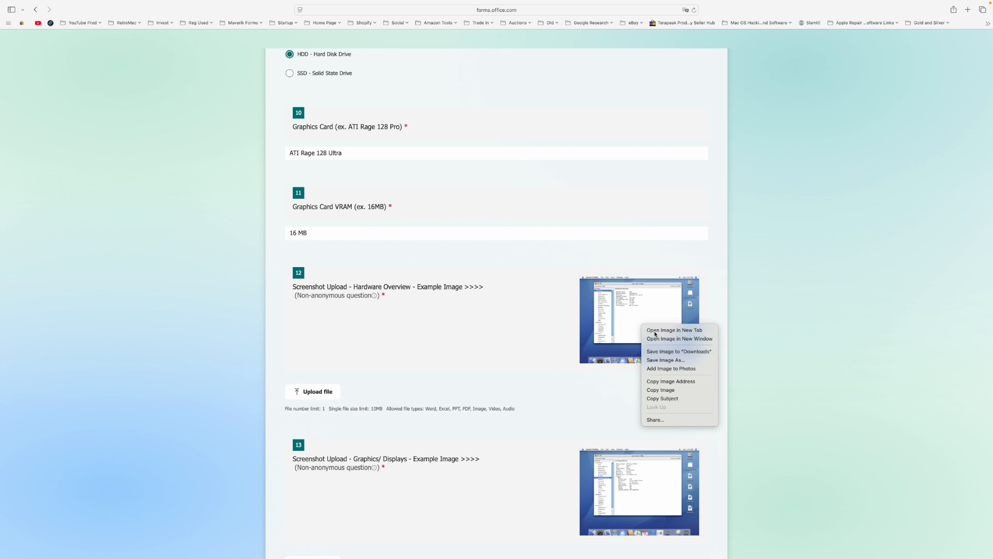
- View the enlarged example image for the Hardware Overview screenshot upload
click(665, 331)
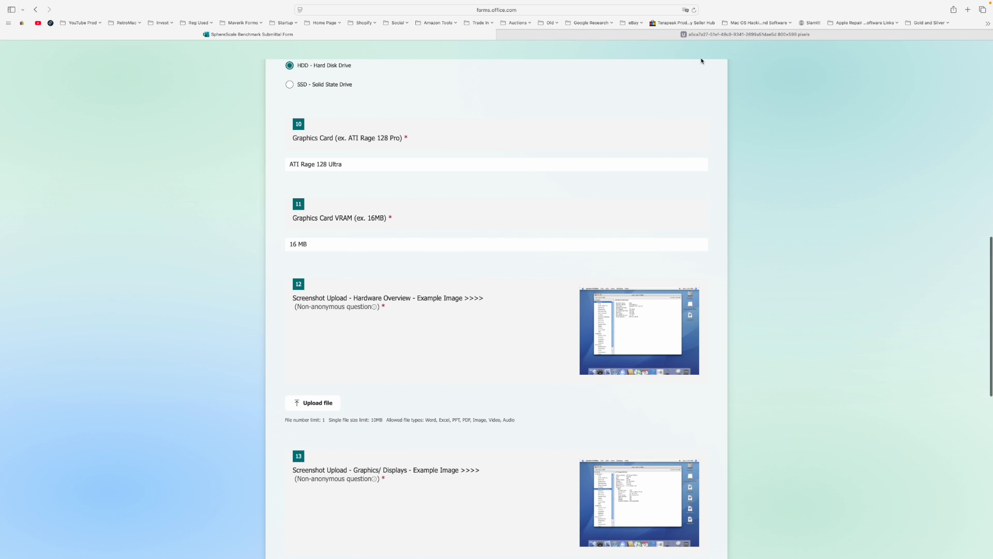
click(655, 37)
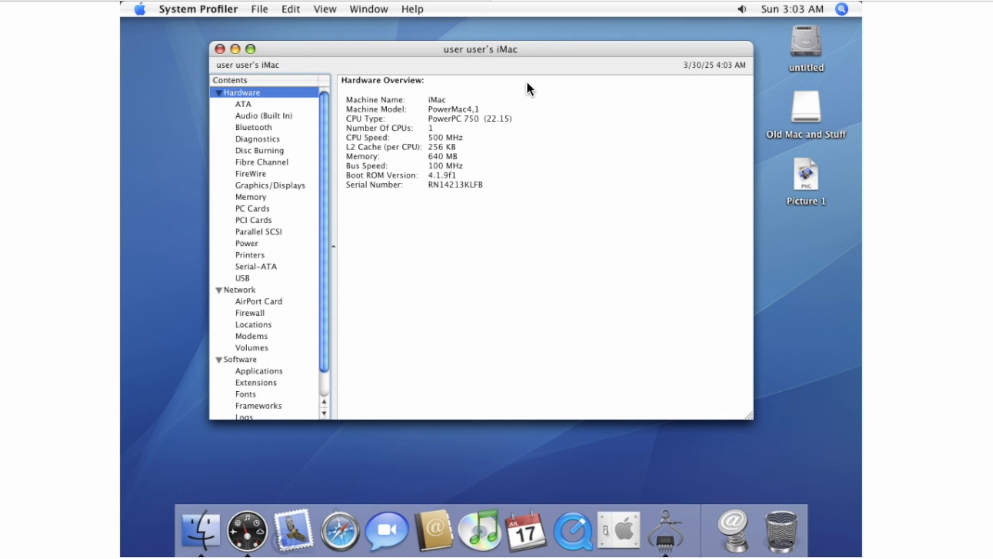
click(296, 185)
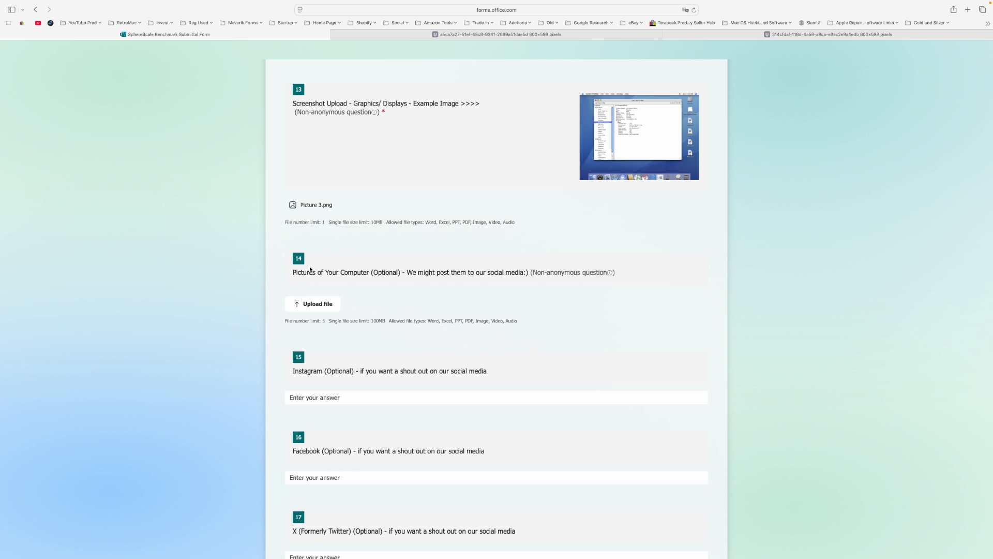
- Skip the optional computer pictures and social media questions, answer Yes to having run the benchmark tests, and continue to the Geekbench 2 scores
scroll(322, 262, down, 3)
scroll(326, 292, down, 2)
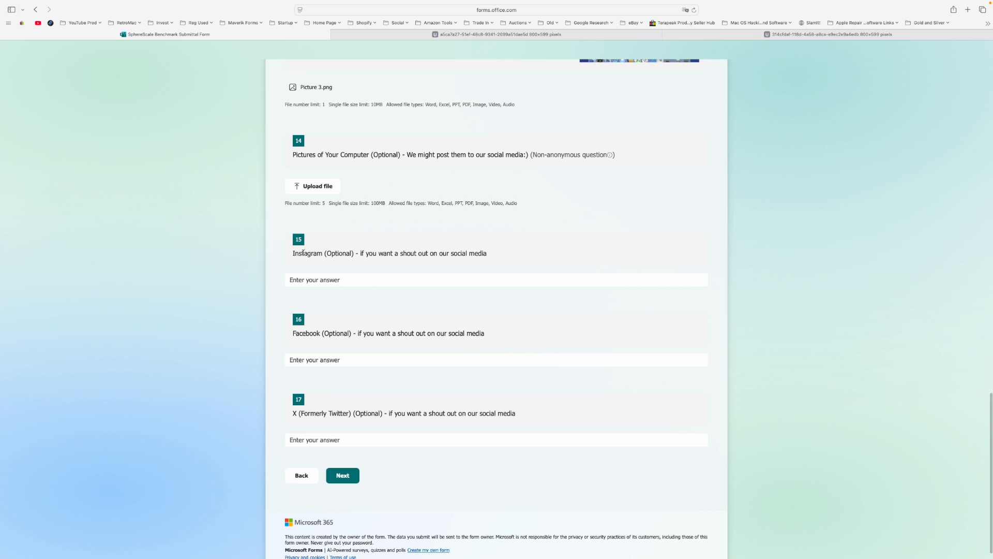
scroll(303, 252, down, 1)
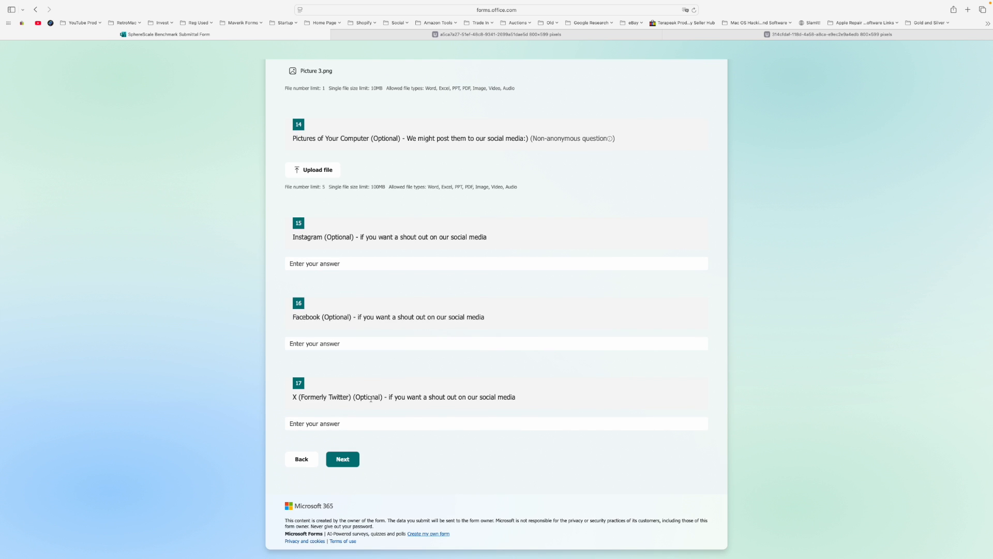
click(342, 459)
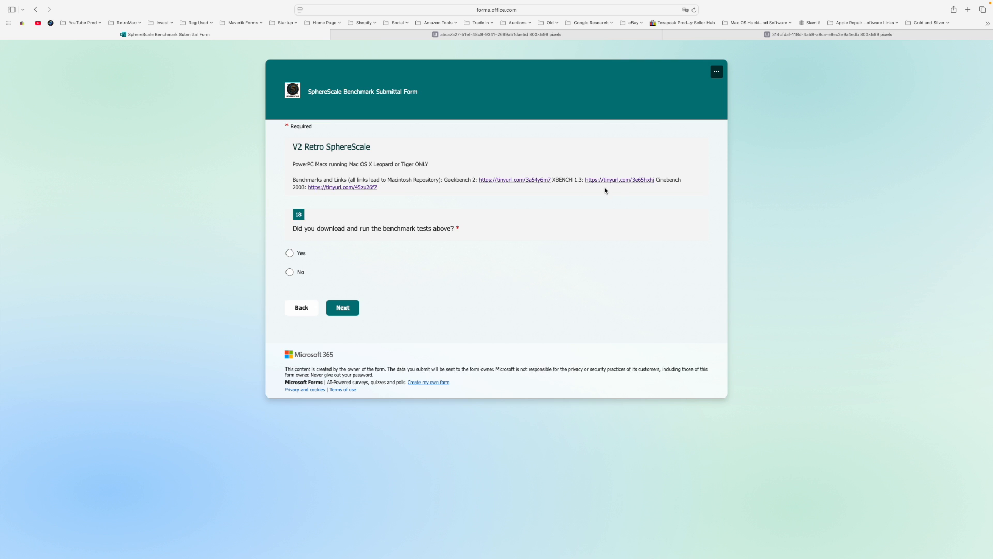
click(290, 253)
click(344, 308)
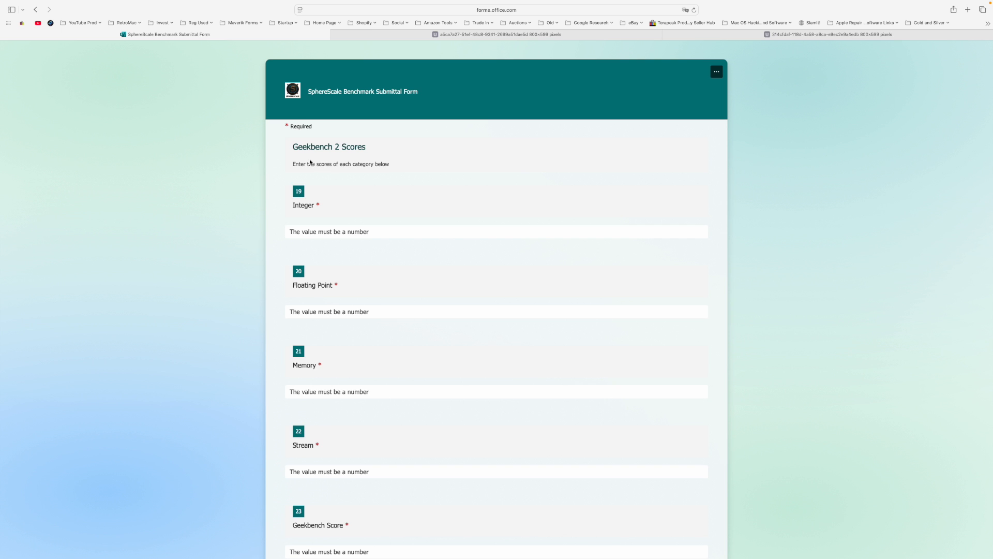
- Enter the Geekbench 2 scores: Integer 378, Floating Point 344, Memory 177 and Stream 92, and continue to the XBENCH section
scroll(315, 166, down, 1)
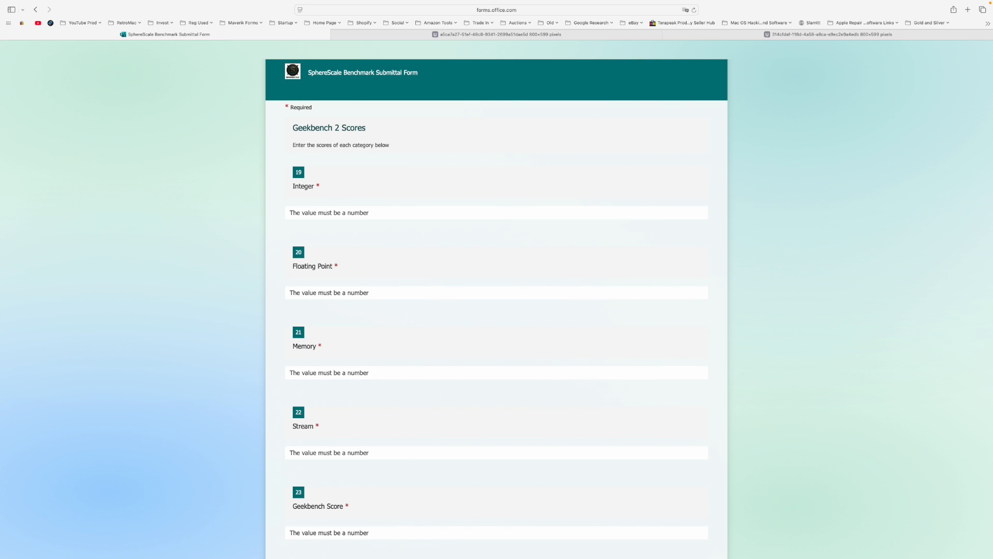
click(496, 213)
text(378)
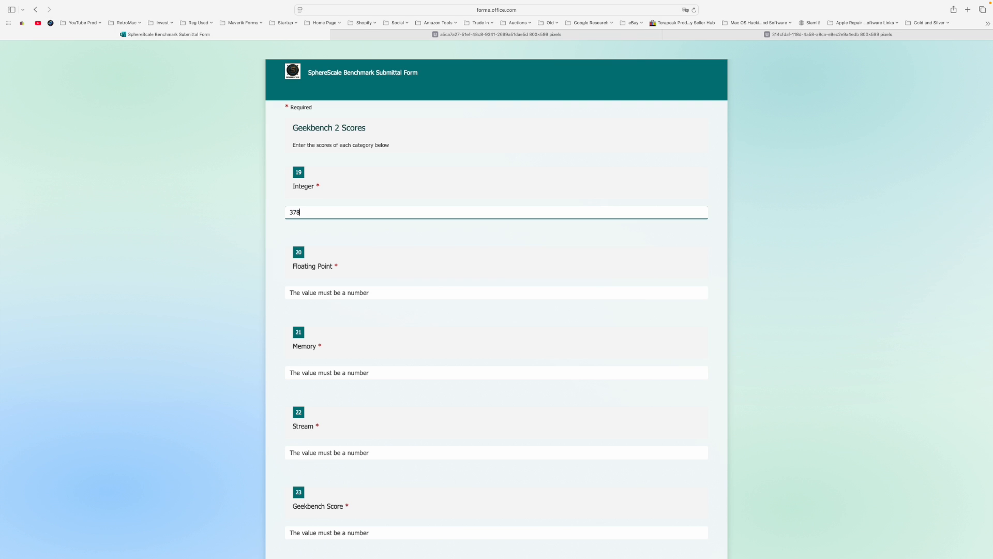
key(Tab)
text(344)
key(Tab)
text(177)
key(Tab)
text(92)
key(Tab)
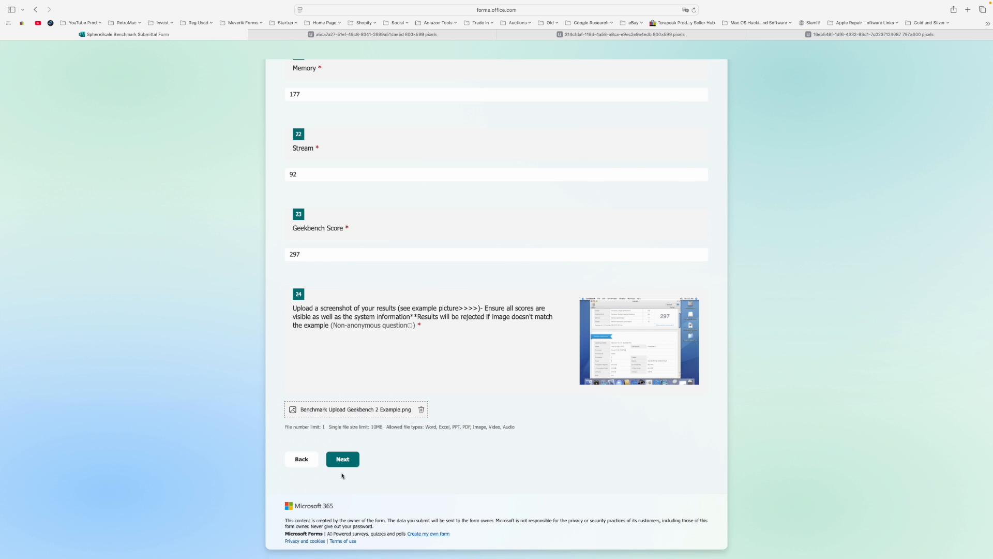
click(342, 462)
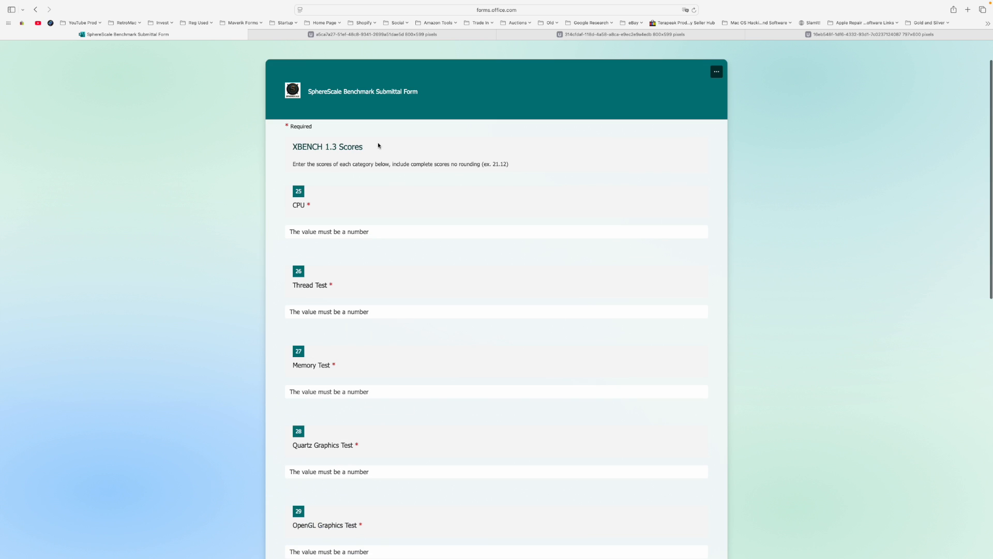
- Enter the XBENCH 1.3 scores for CPU 13.31, Thread Test 27.43, Memory Test 7.88 and Quartz Graphics Test 20.04
click(331, 234)
text(13.31)
key(Tab)
text(27.43)
key(Tab)
text(7.88)
key(Tab)
text(20.04)
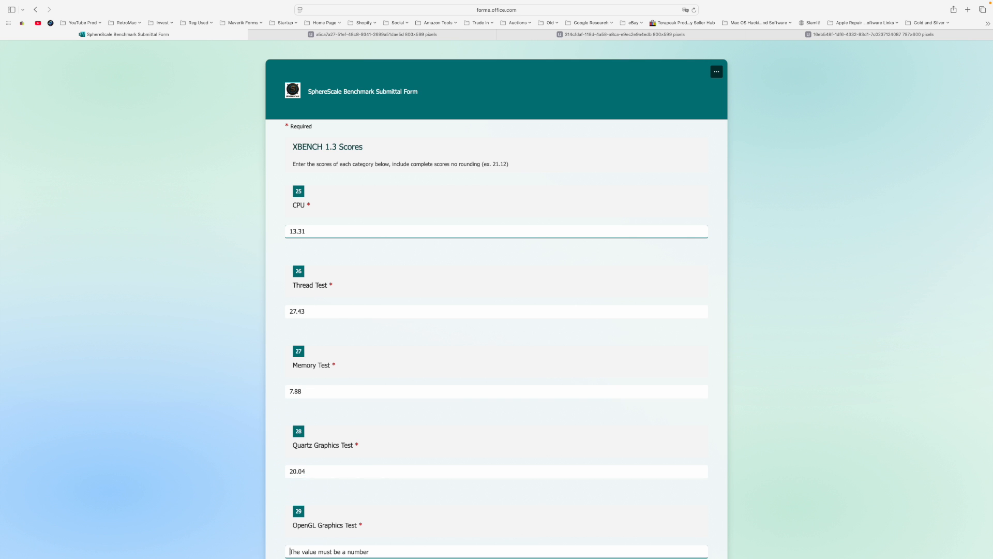
- Enter the remaining XBENCH test scores: OpenGL Graphics 44.46, User Interface 7.27 and Disk 70.35
key(Tab)
text(44.46)
key(Tab)
text(7.27)
key(Tab)
text(70.35)
key(Tab)
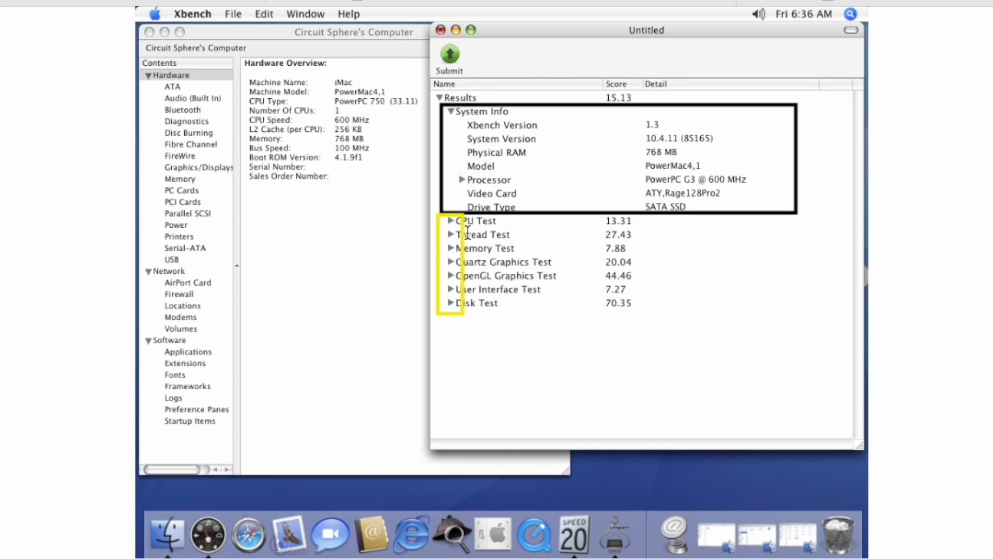
- Enter the Cinebench 2003 scores CB 1 CPU 57, GFX C4D 69, OGL SL 91 and OGL HL 62, leaving CB X CPU blank, and continue
text(7)
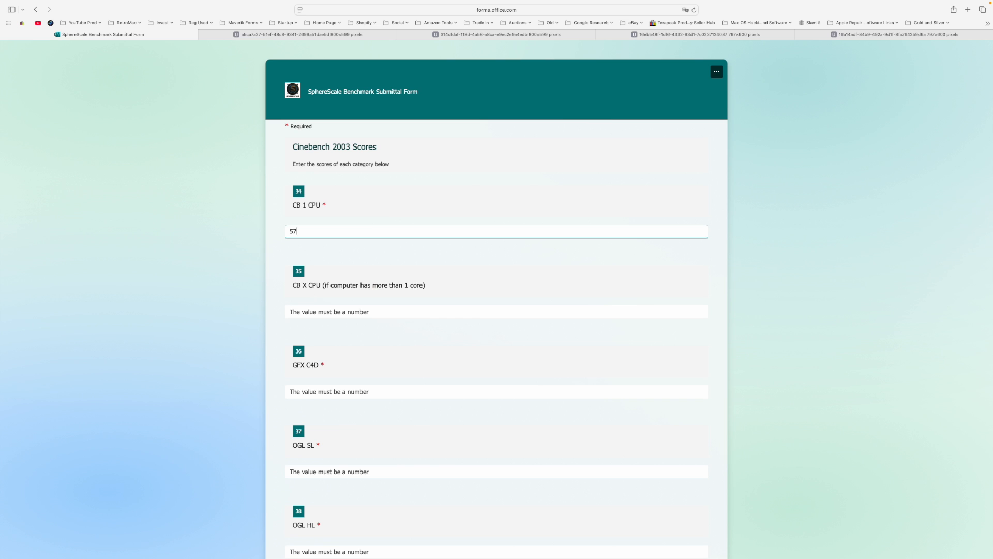
key(Tab)
key(Tab)
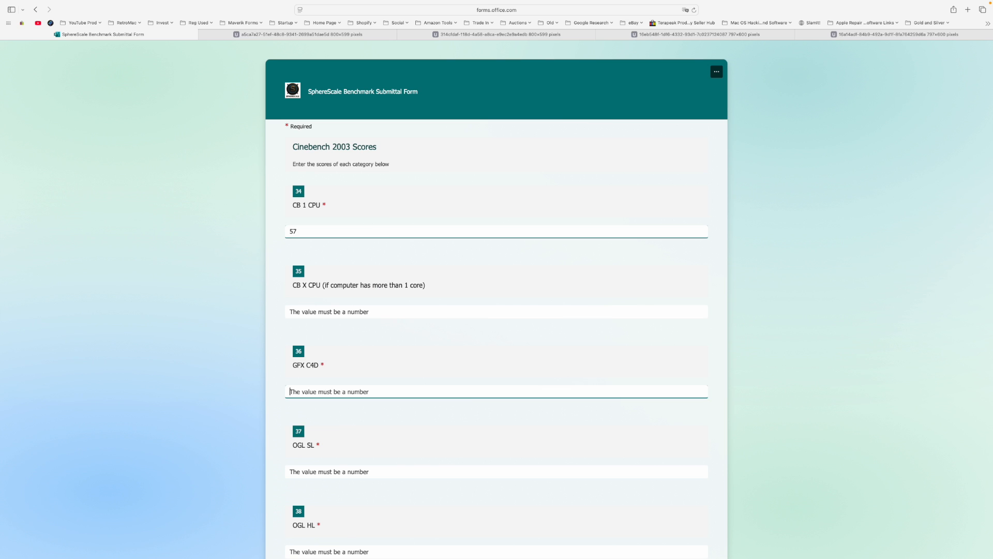
text(6)
text(9)
key(Tab)
text(91)
key(Tab)
text(62)
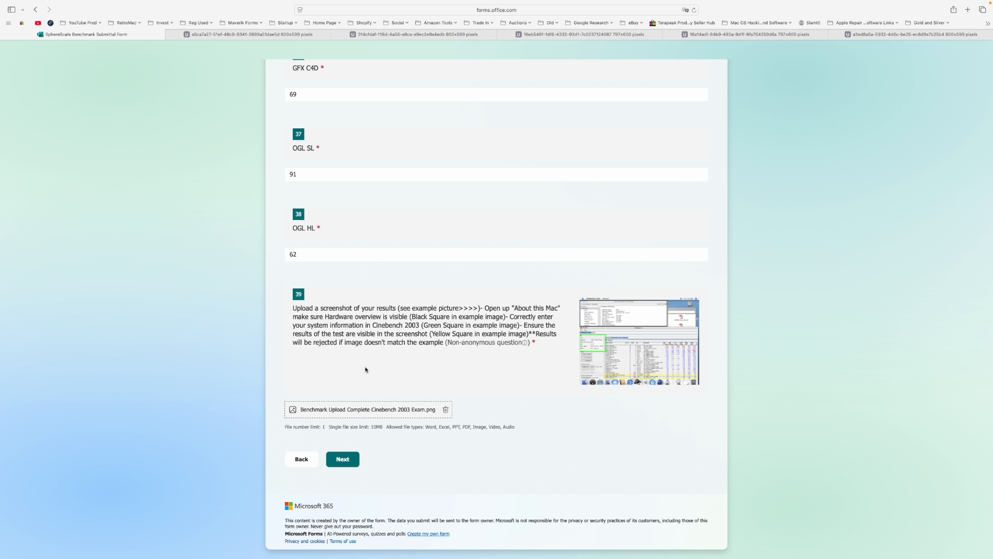
click(344, 460)
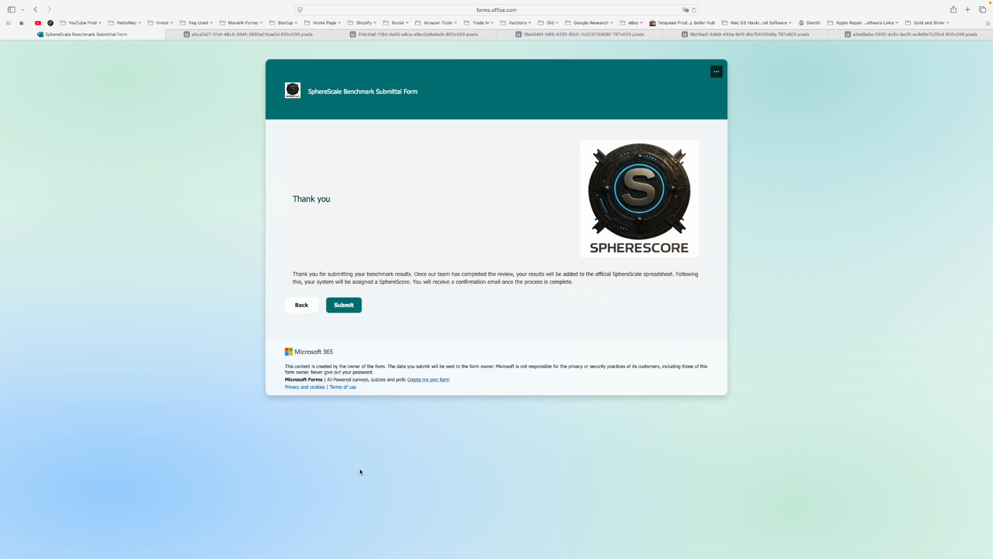